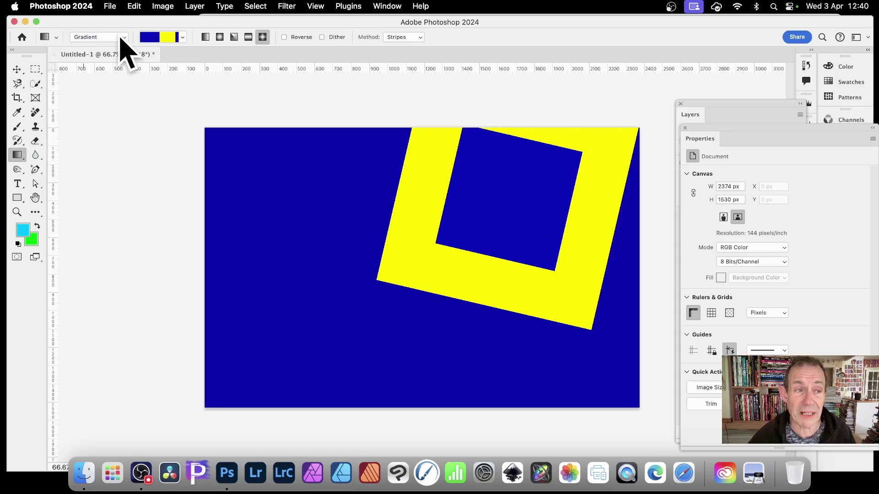
- Draw a blue-and-yellow diamond gradient fill on the canvas with the Stripes method, at about -120° and 28% scale
left_click(185, 38)
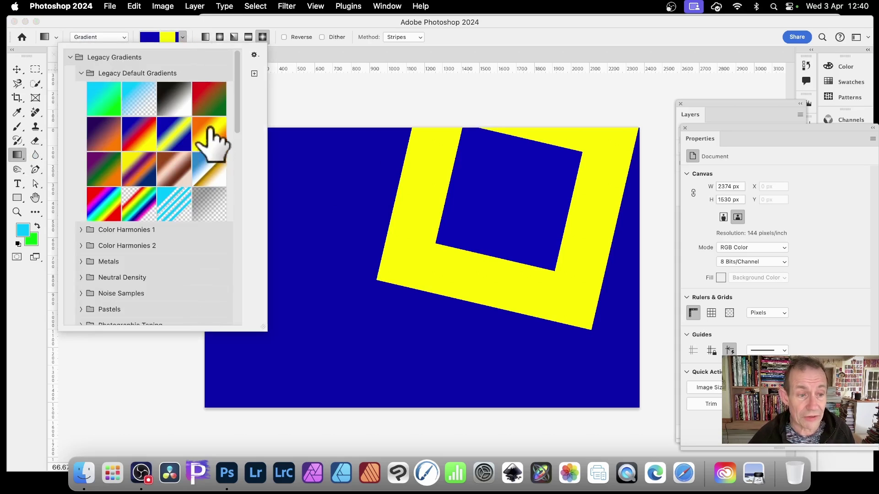
left_click(295, 35)
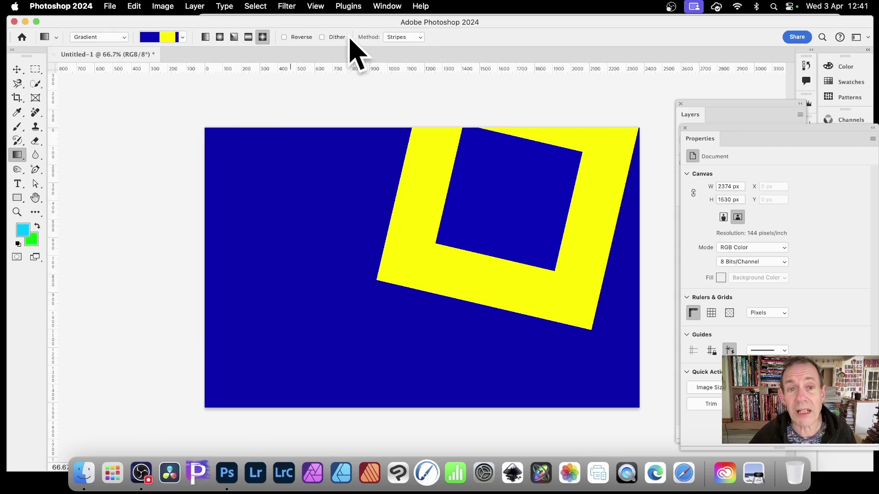
left_click(410, 38)
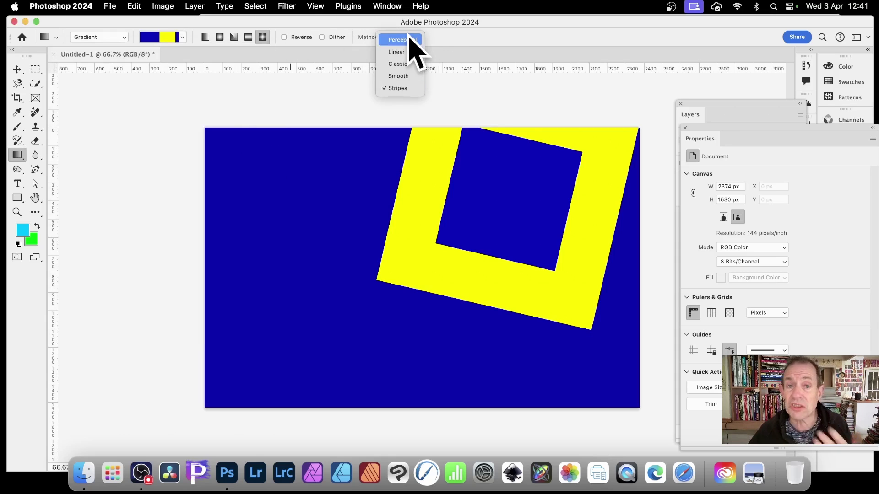
left_click(403, 89)
left_click_drag(352, 201, 527, 269)
left_click_drag(568, 216, 510, 300)
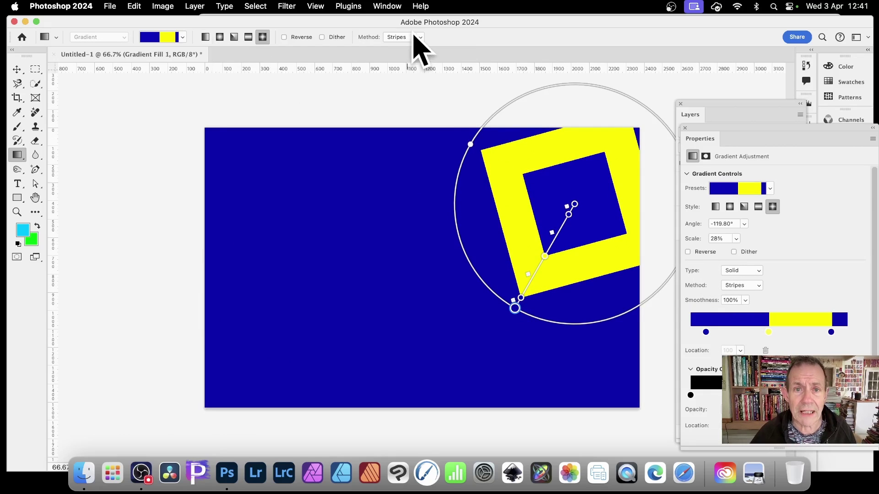
- Try the Perceptual and Linear methods on the gradient fill and set it back to Stripes
left_click(415, 36)
left_click(414, 40)
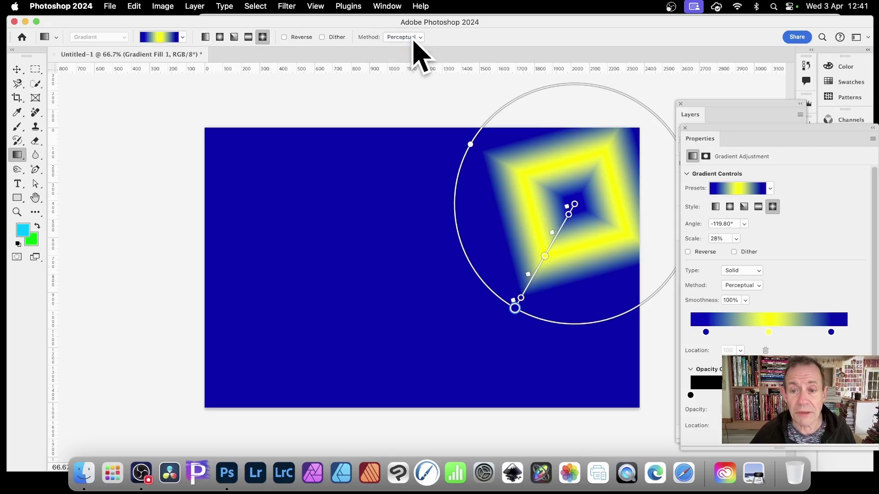
left_click(414, 39)
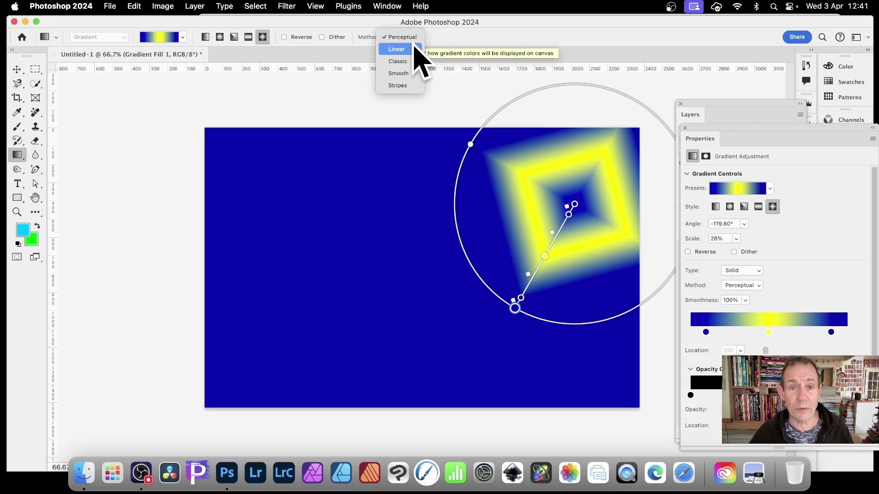
left_click(414, 46)
left_click(415, 38)
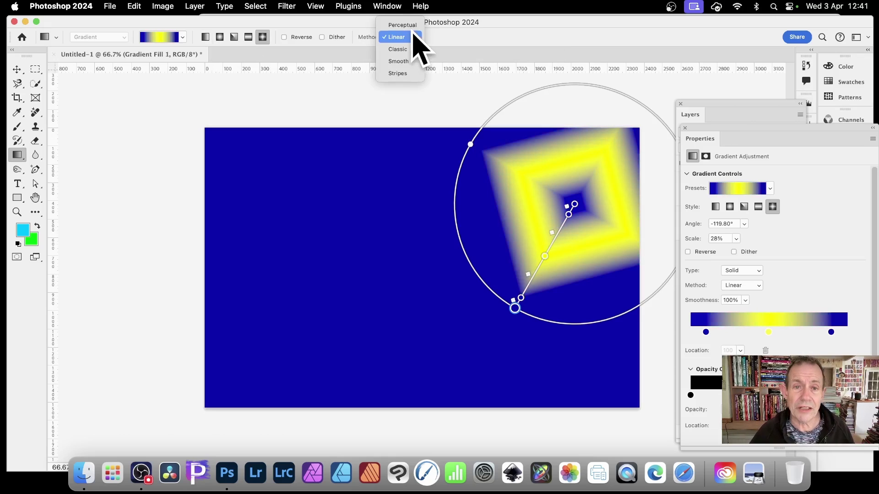
left_click(407, 77)
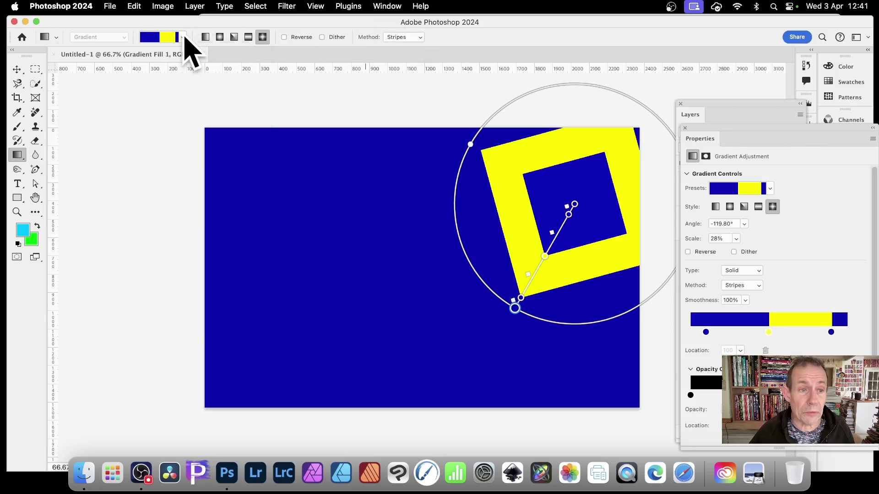
- Apply the red-to-yellow spectrum preset from Legacy Default Gradients and move the gradient to the left half of the canvas
left_click(182, 37)
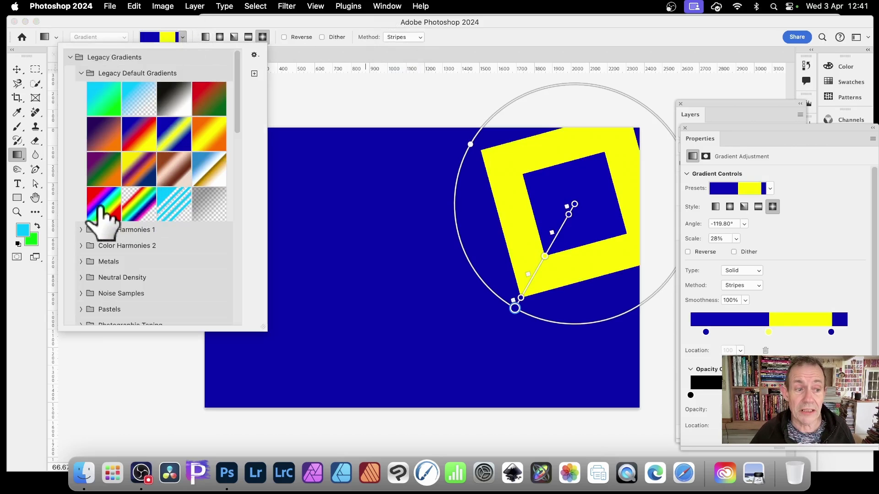
left_click(103, 203)
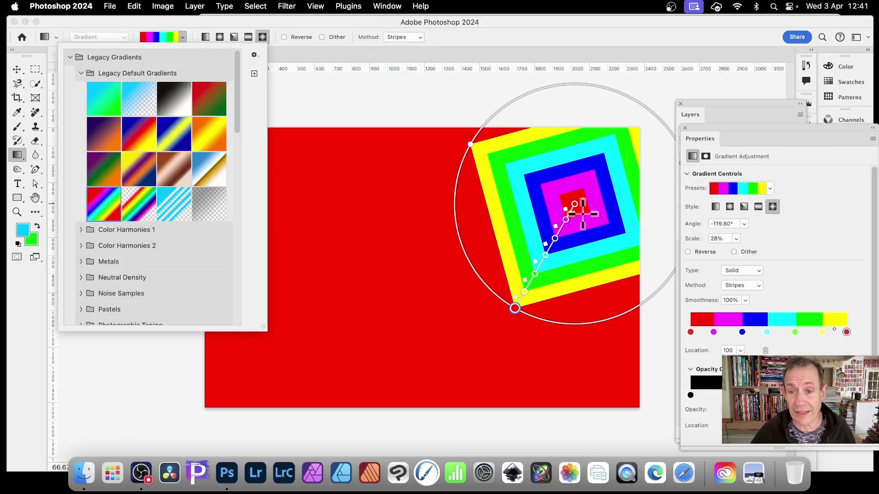
left_click_drag(608, 235, 361, 249)
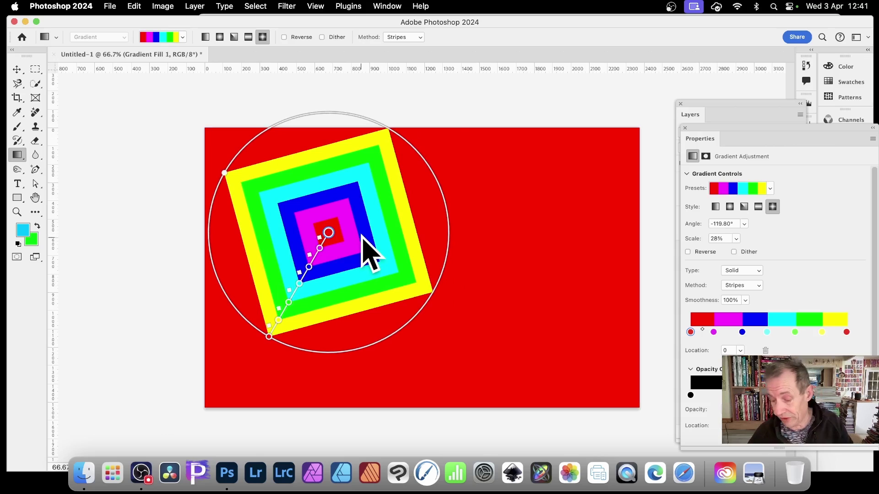
- Delete the striped gradient fill layer and activate the Rectangle tool
left_click(361, 236)
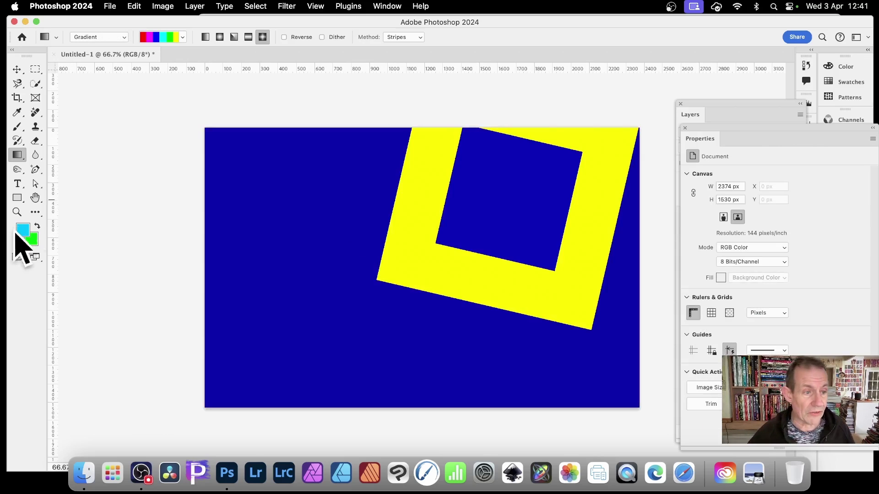
left_click(17, 198)
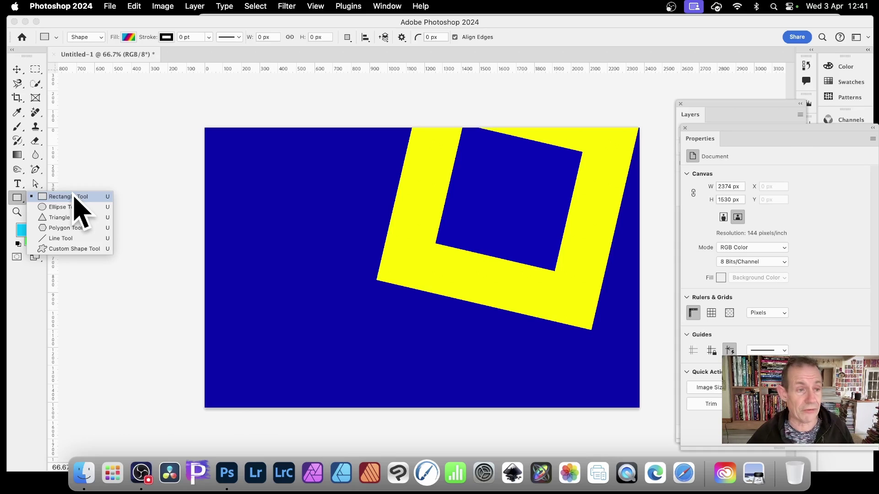
left_click(74, 197)
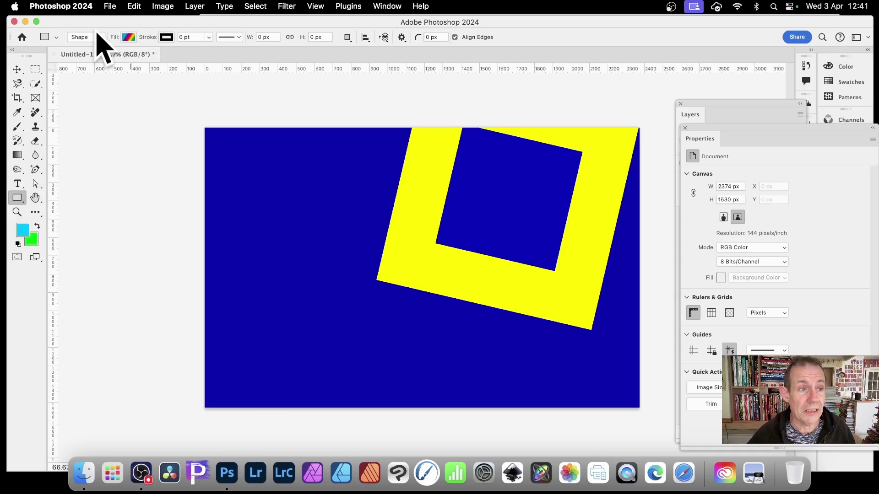
- Set the rectangle's gradient fill method to Perceptual, keeping the Linear gradient style
left_click(129, 37)
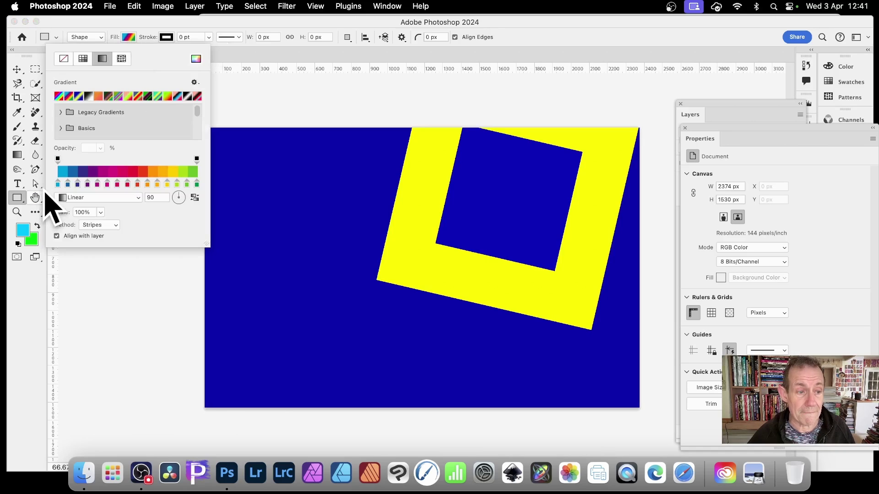
left_click(106, 227)
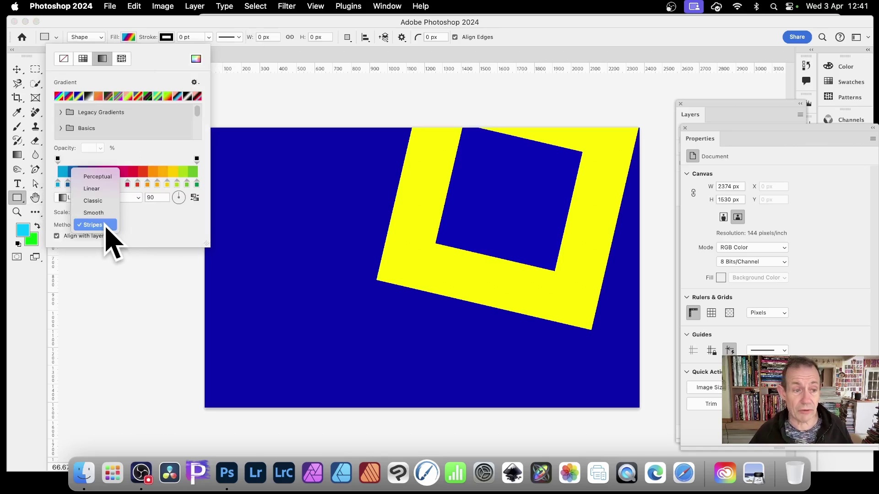
left_click(294, 206)
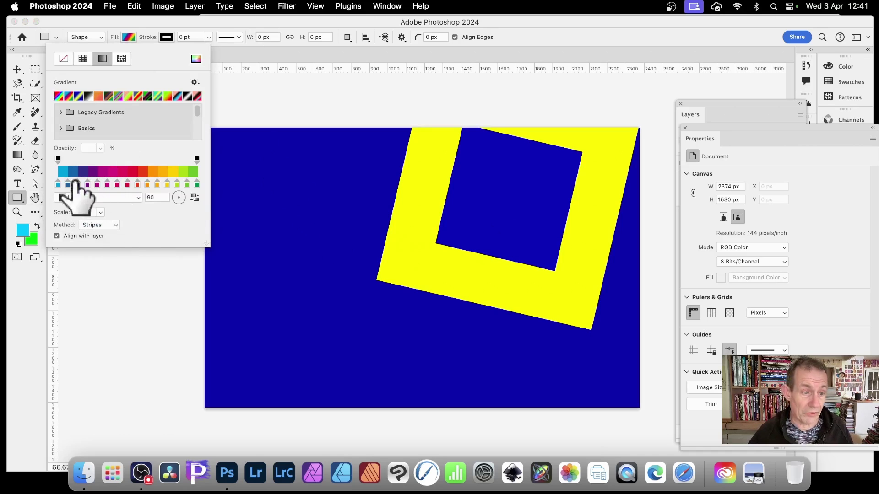
left_click(106, 226)
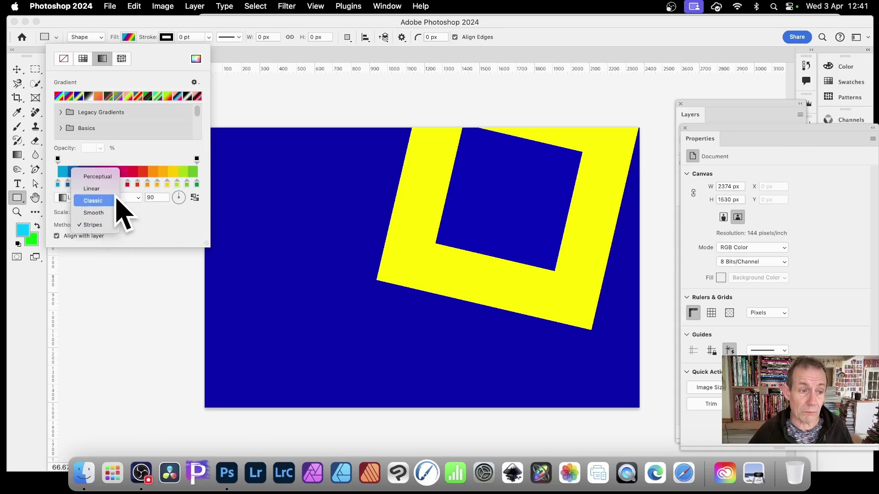
left_click(94, 177)
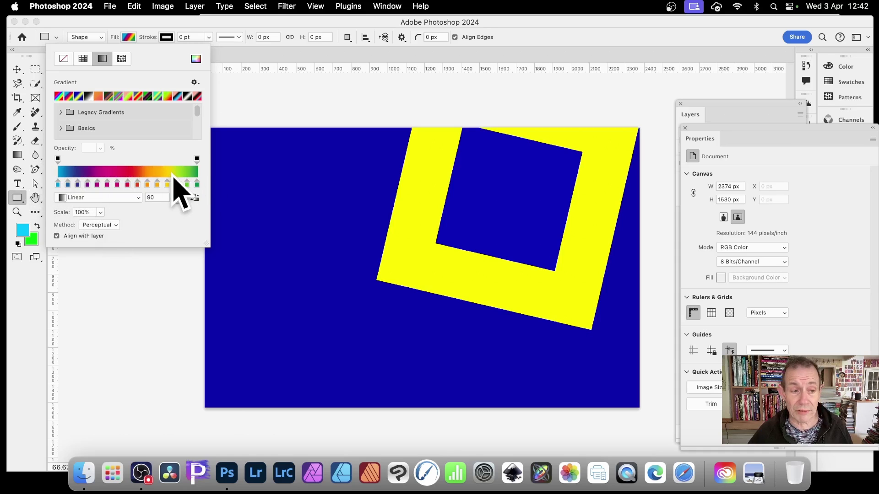
left_click(99, 198)
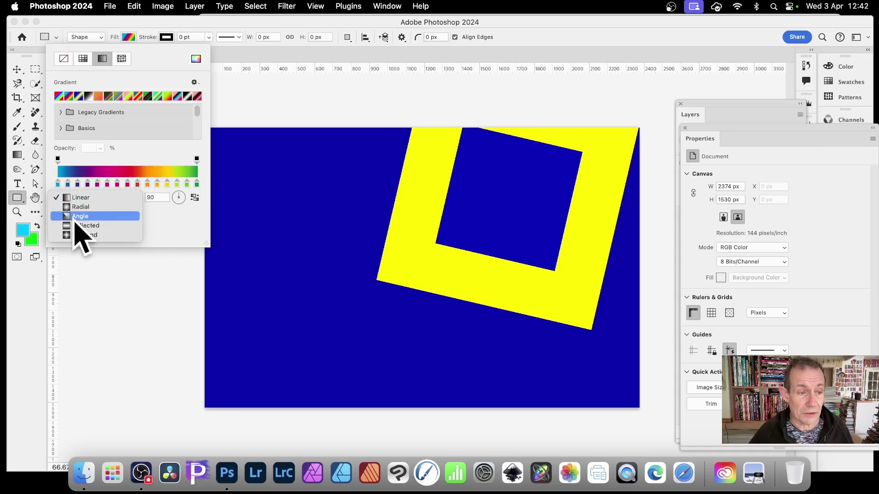
left_click(75, 198)
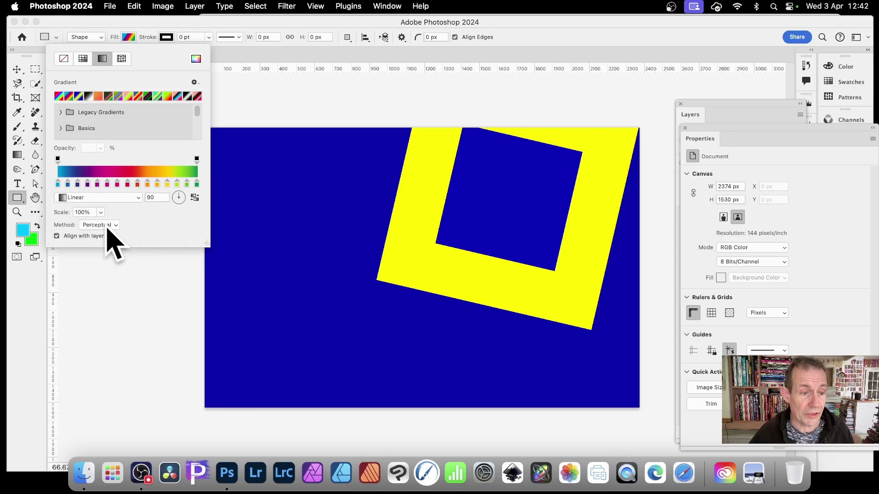
- Set the gradient fill method to Stripes and draw a rectangle about 1519 × 971 px in the middle of the canvas
left_click(107, 226)
left_click(106, 273)
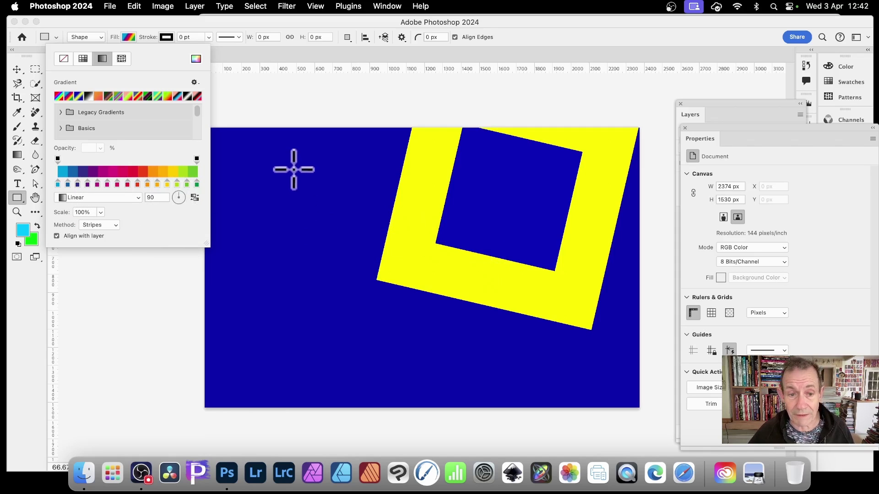
left_click_drag(290, 176, 568, 353)
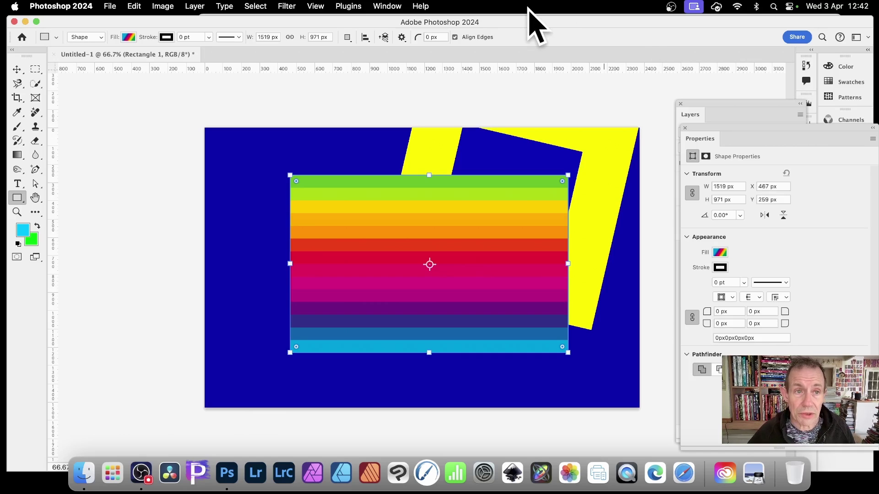
- Convert the striped rectangle to a smart object and move it to about X 384 px, Y 246 px
left_click(194, 6)
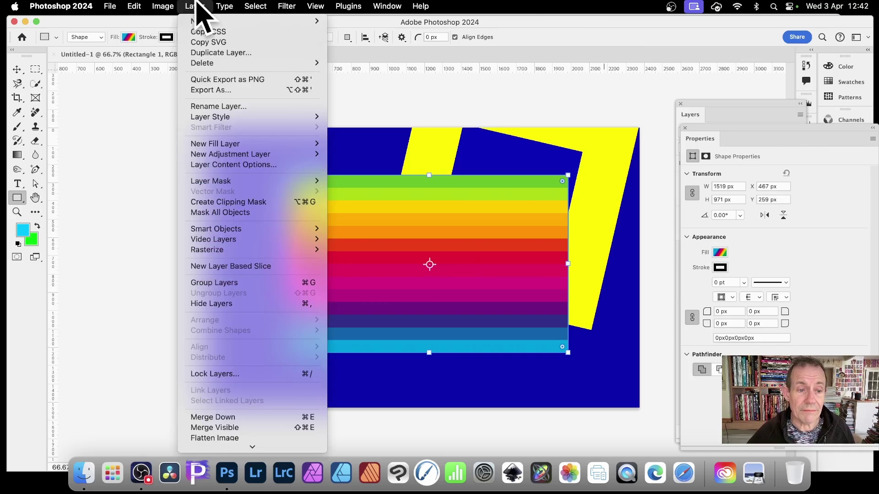
mouse_move(220, 228)
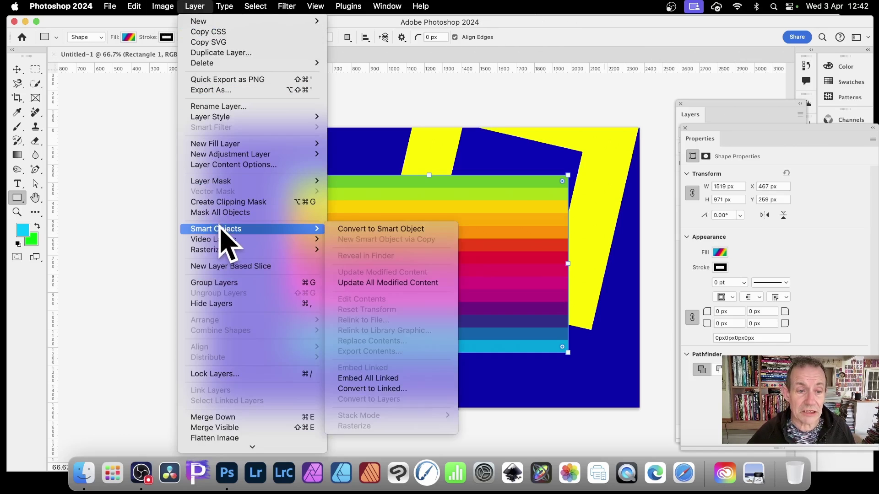
left_click(362, 229)
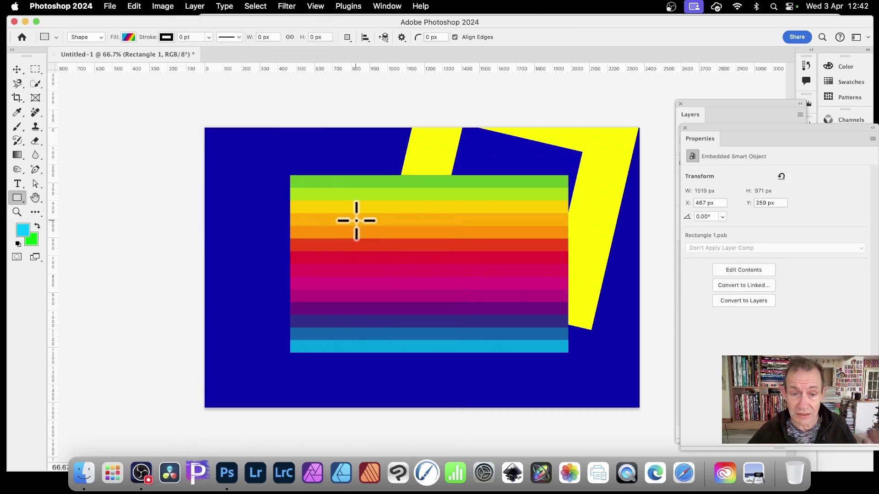
left_click(17, 69)
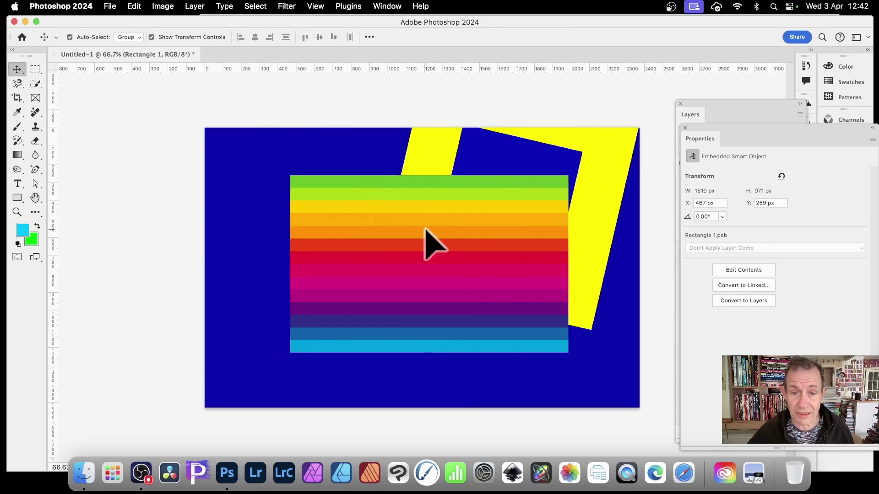
mouse_move(426, 230)
left_mouse_down()
mouse_move(399, 234)
mouse_move(411, 228)
left_mouse_up()
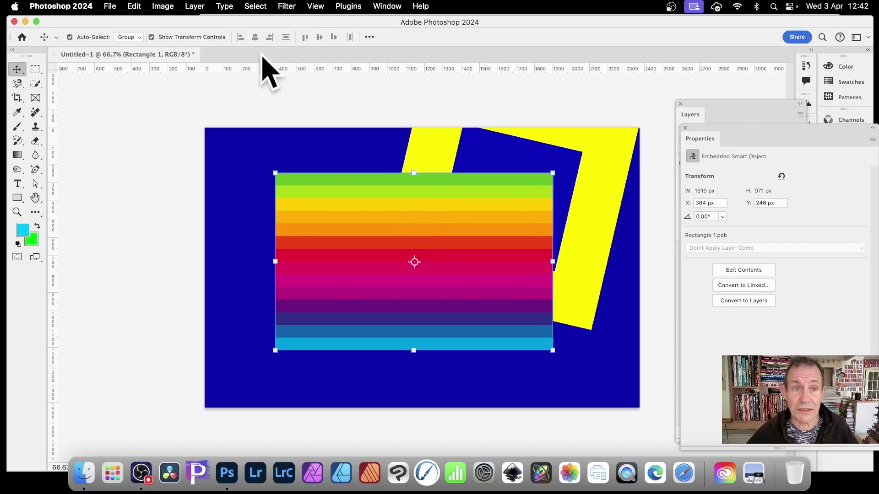
- Distort the smart object with a one-generator Wave filter at maximum wavelength 152 and maximum amplitude 148, and delete it
left_click(287, 6)
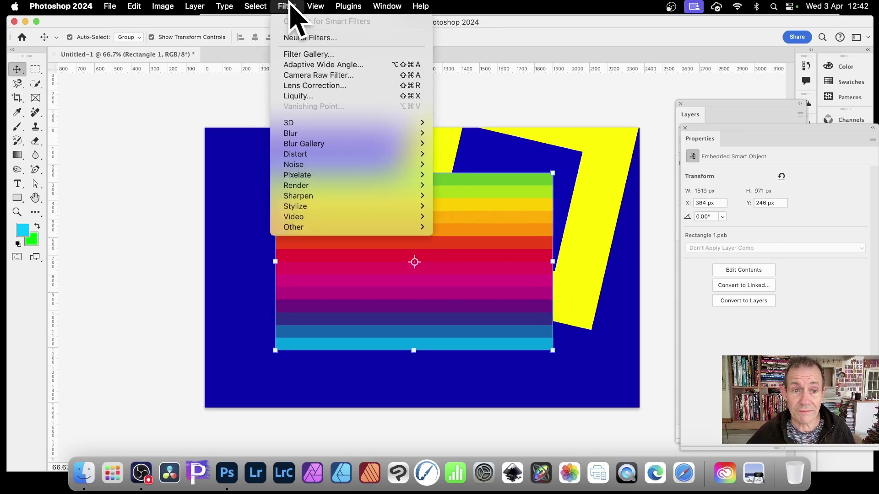
mouse_move(316, 154)
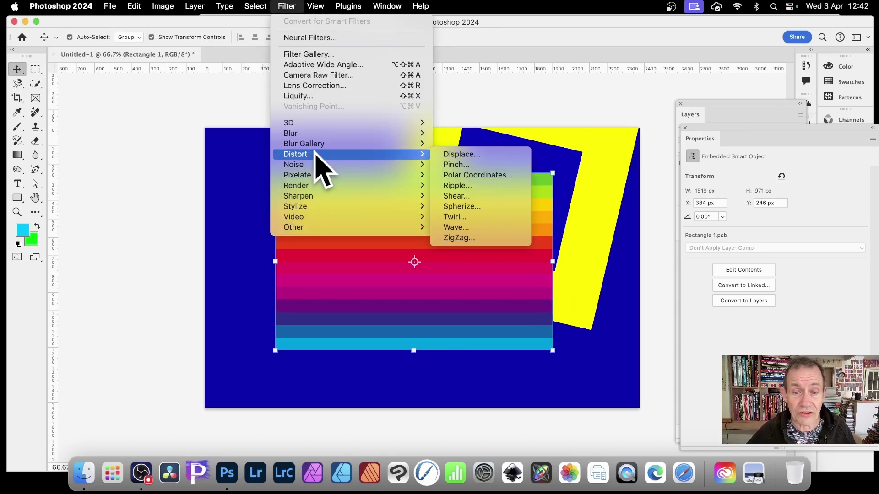
left_click(486, 225)
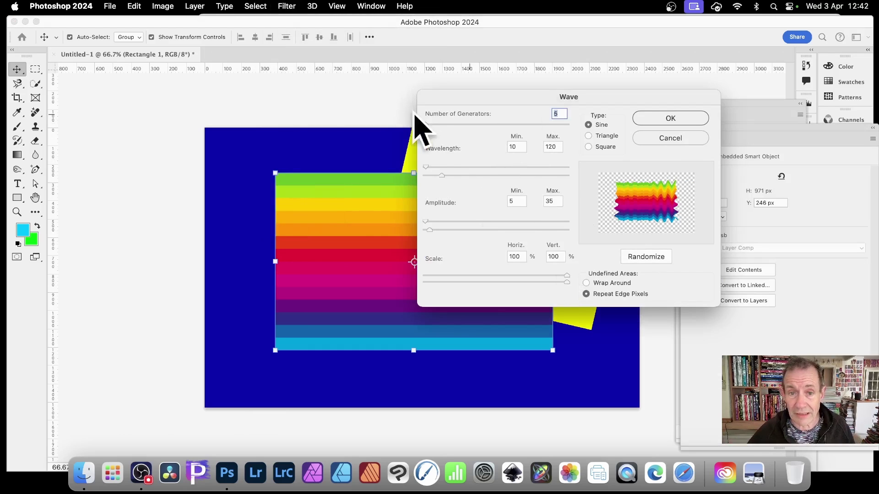
left_click_drag(428, 124, 424, 125)
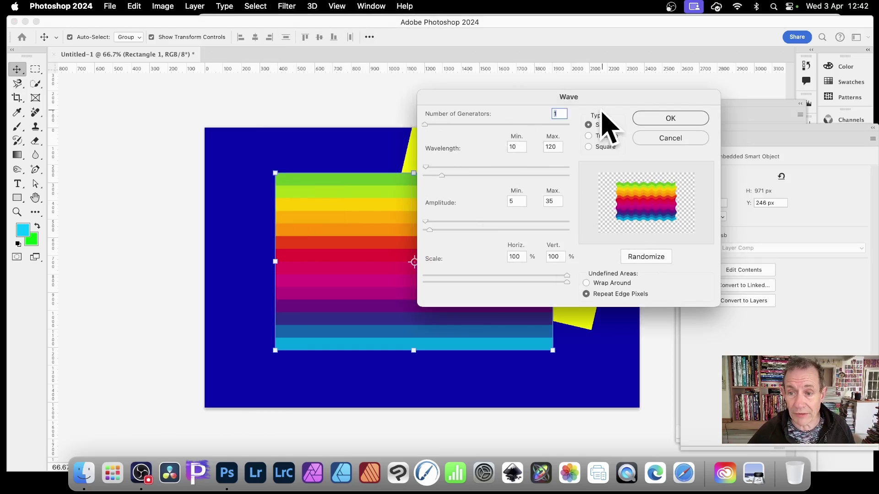
left_click_drag(429, 230, 447, 230)
left_click_drag(441, 175, 449, 177)
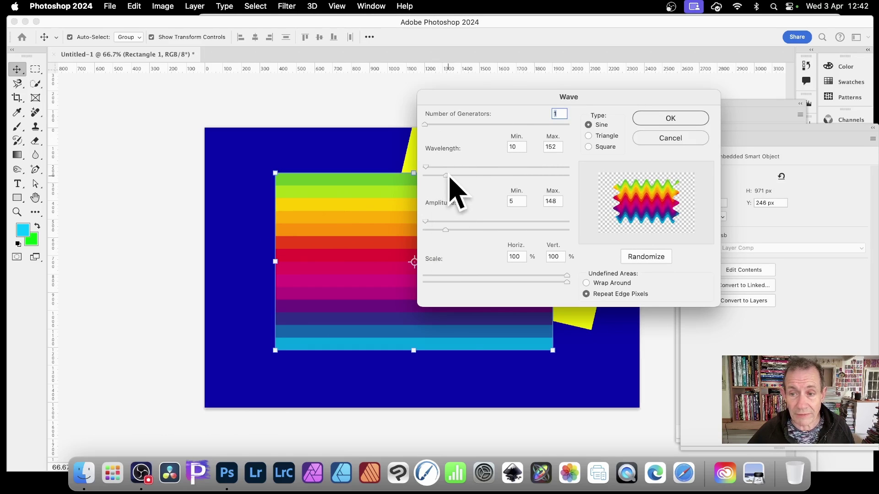
left_click(672, 120)
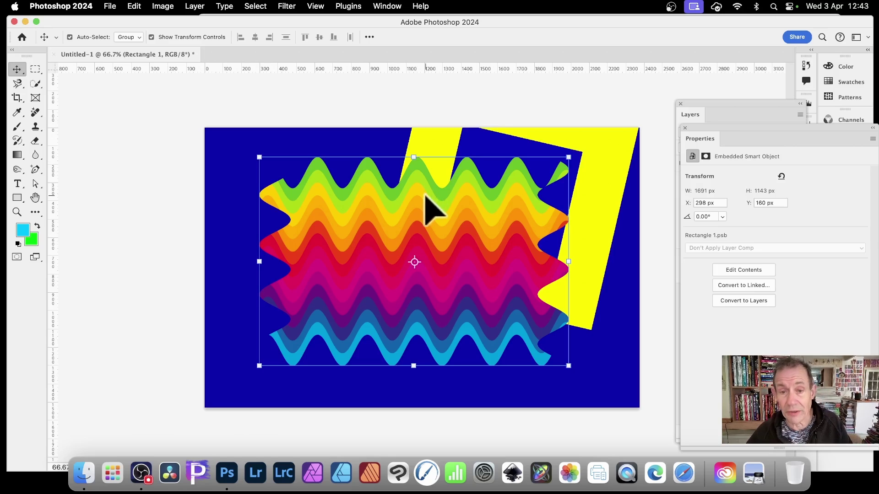
key("BackSpace")
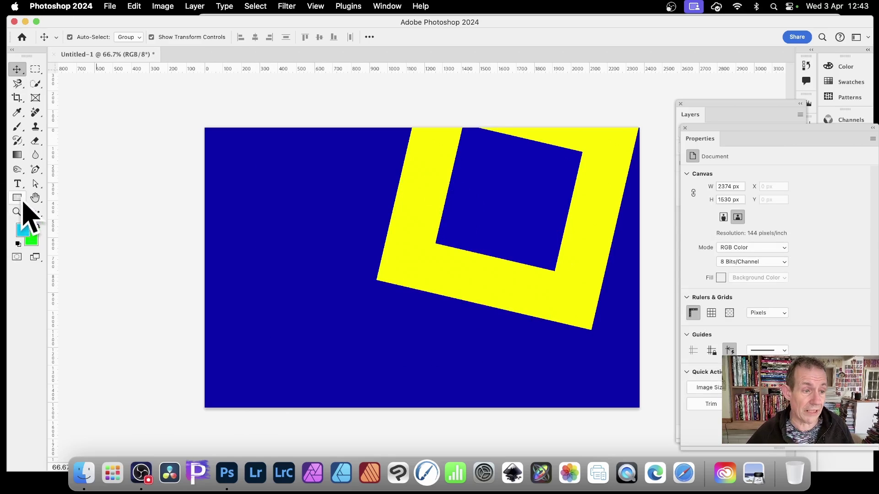
- Draw a circle about 1097 px across near the canvas centre, try several gradient presets and fill it with the dark green to yellow multicolour one
mouse_move(17, 197)
left_mouse_down()
mouse_move(69, 196)
mouse_move(65, 215)
mouse_move(64, 207)
left_mouse_up()
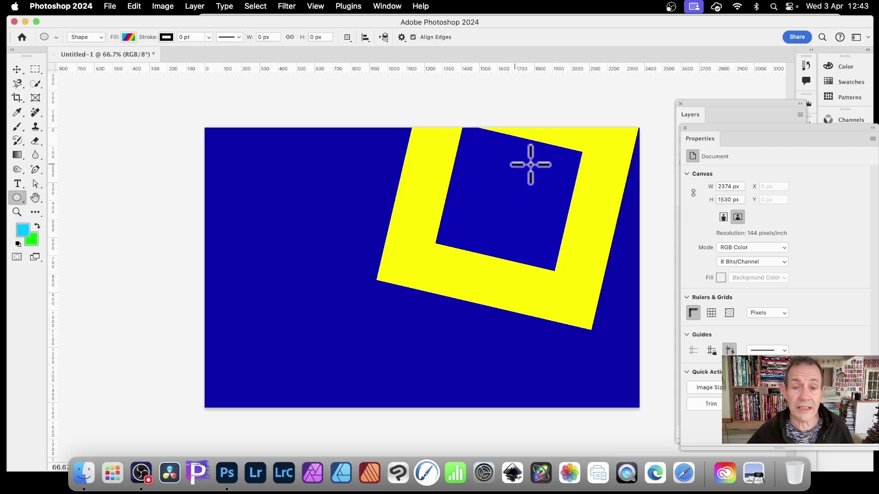
mouse_move(320, 178)
left_mouse_down()
mouse_move(526, 378)
mouse_move(520, 371)
left_mouse_up()
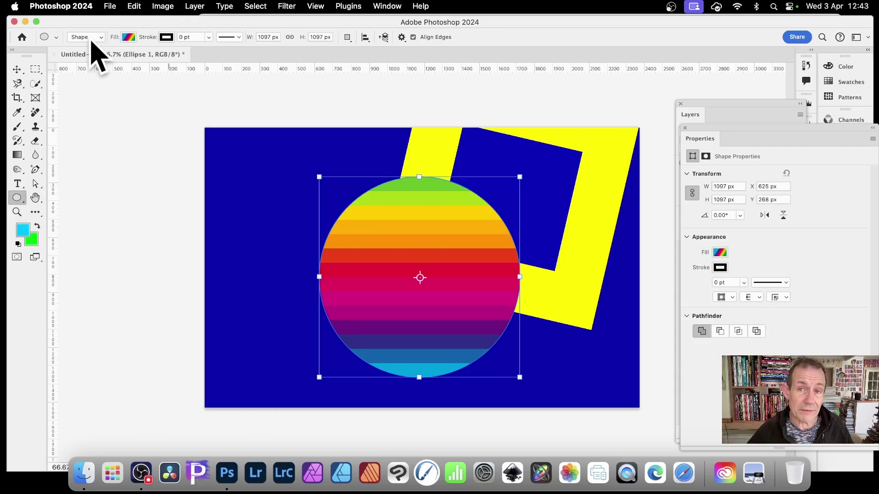
left_click(128, 37)
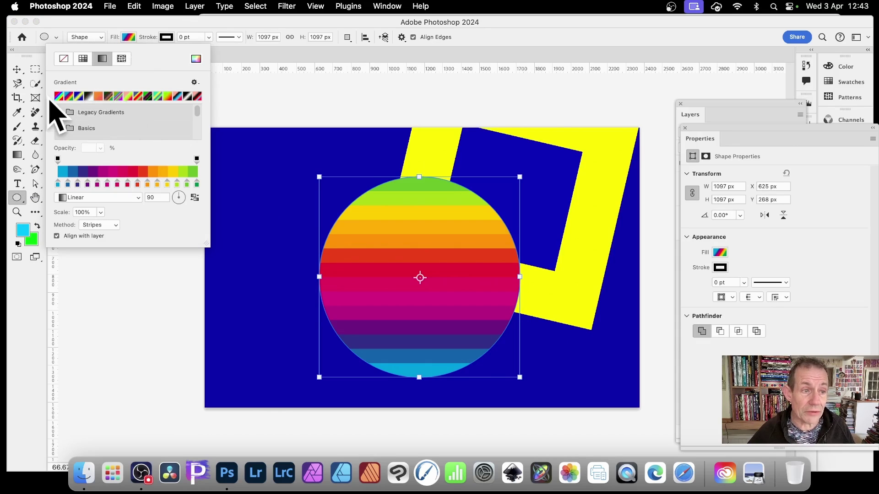
left_click(118, 96)
left_click(177, 97)
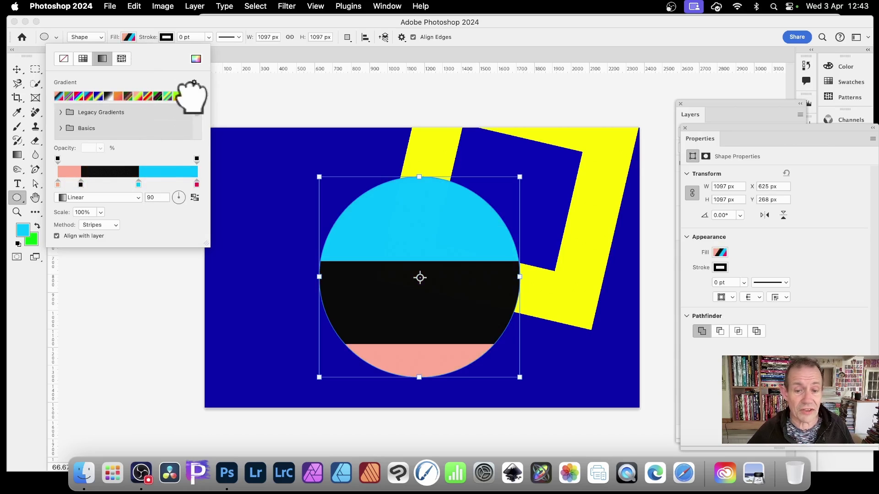
left_click(197, 96)
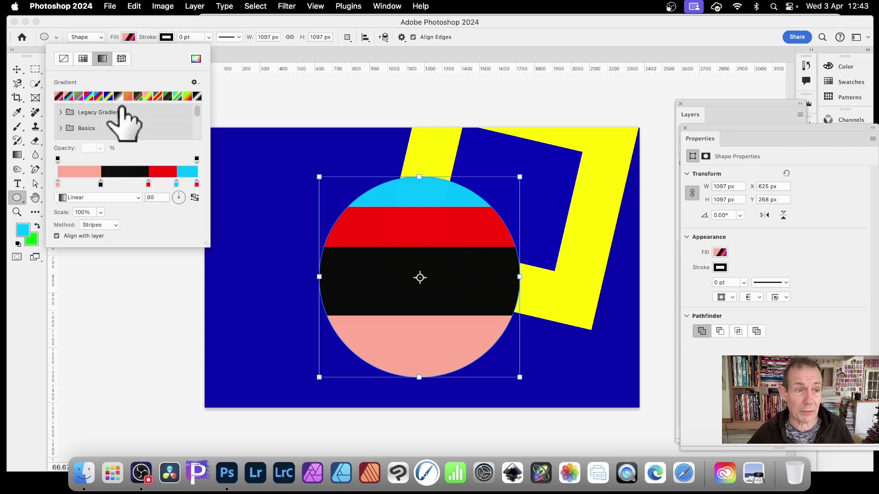
left_click(138, 96)
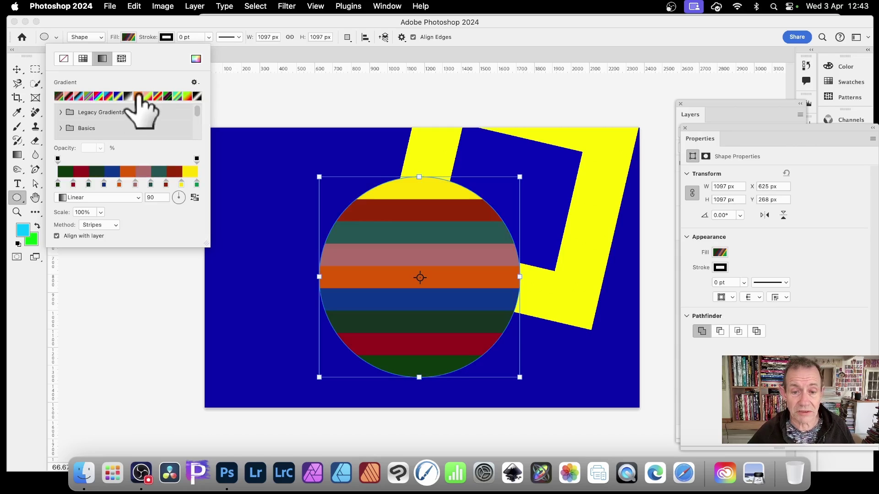
left_click(464, 34)
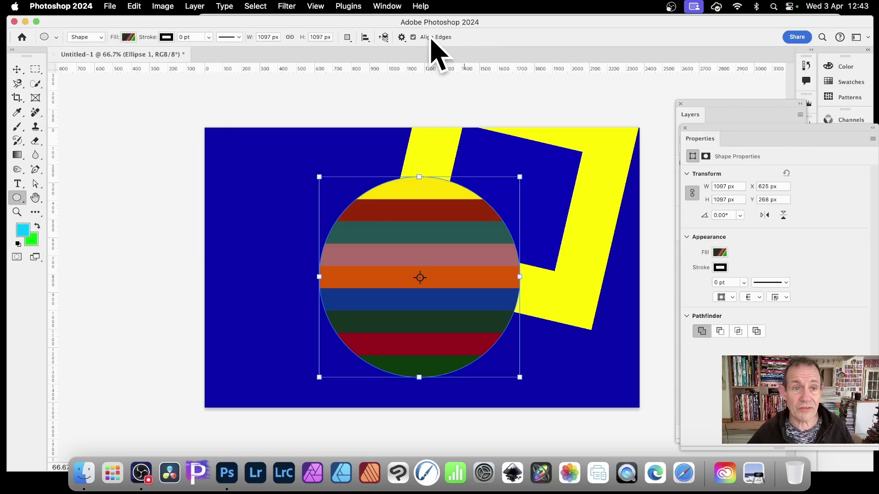
- Convert the striped circle to a smart object and move it to about X 444 px, Y 151 px
left_click(197, 6)
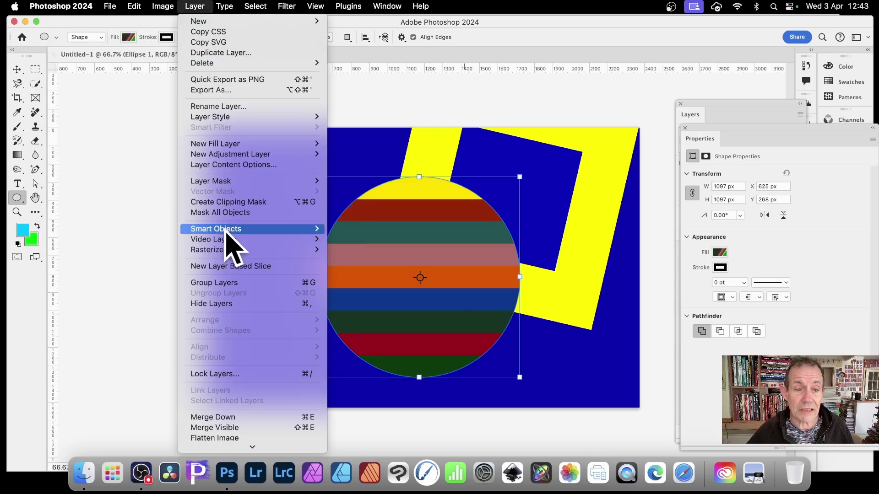
mouse_move(256, 229)
left_click(366, 230)
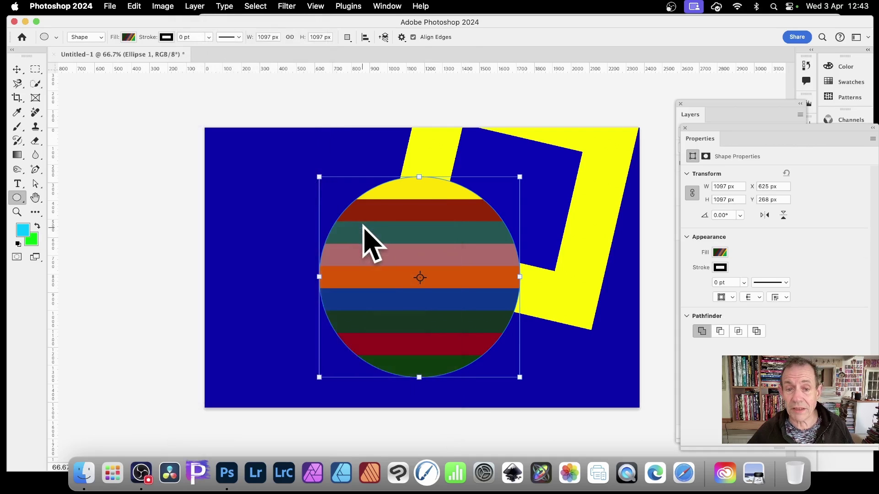
left_click(17, 69)
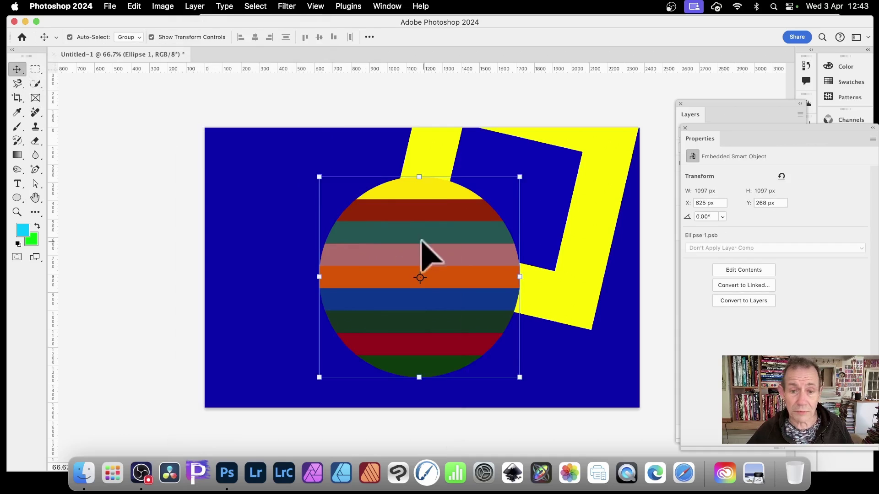
left_click_drag(421, 240, 392, 215)
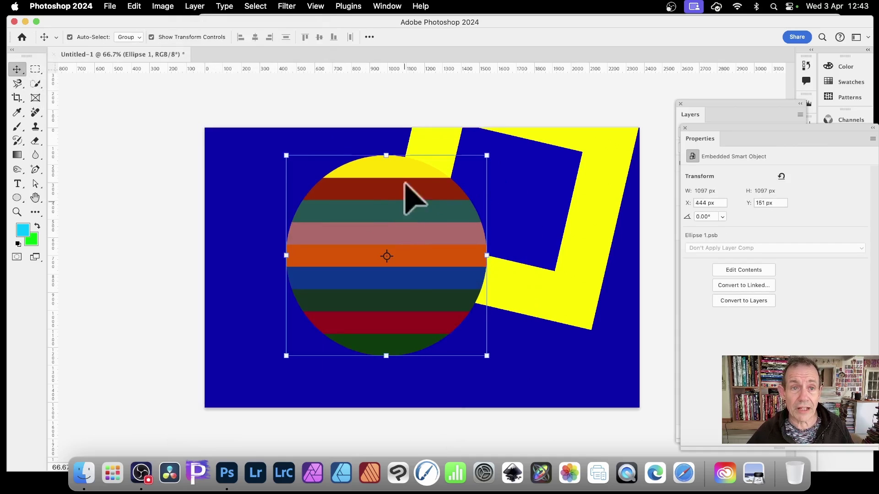
- Distort the circle's smart object into a strong swirl with the Twirl filter, using a positive angle well above 50°
left_click(287, 7)
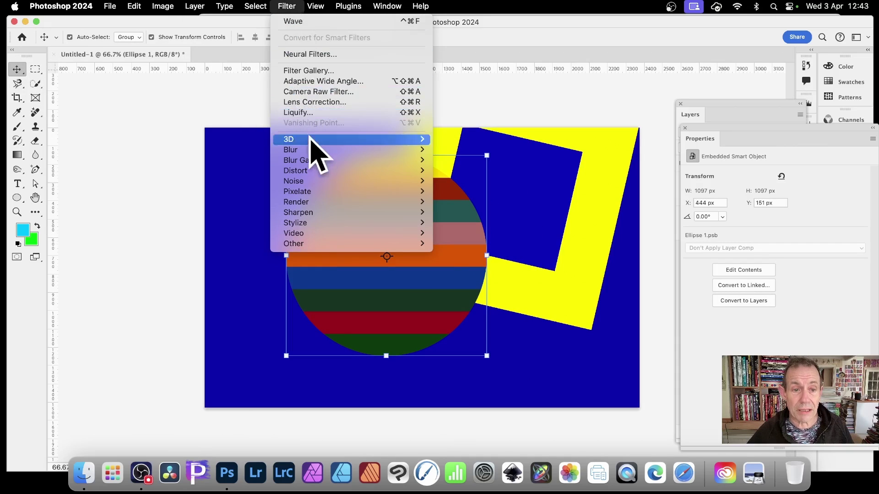
mouse_move(313, 172)
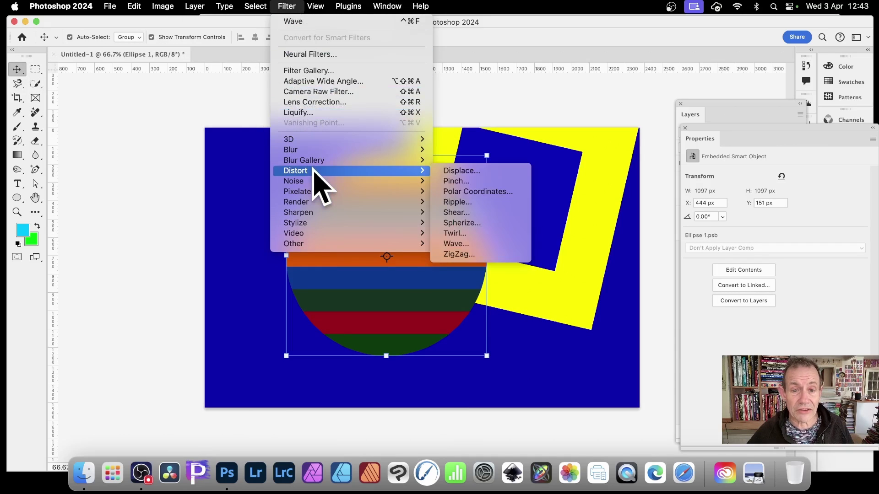
left_click(490, 234)
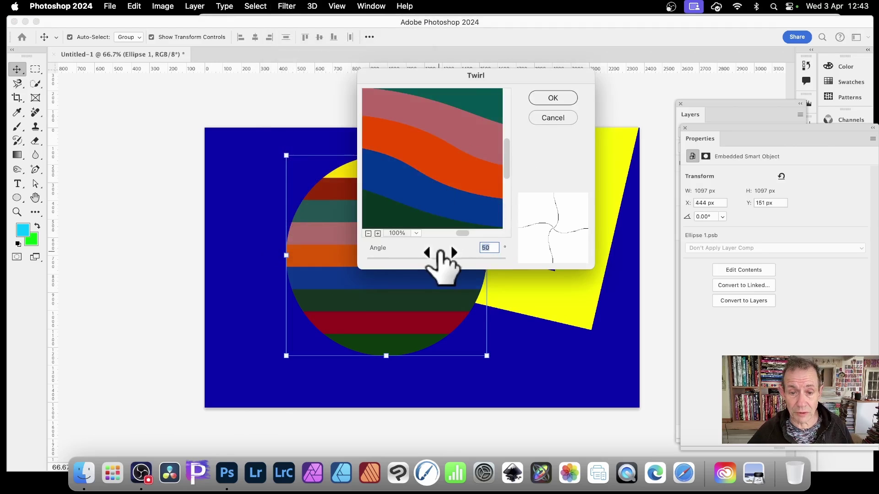
left_click_drag(450, 259, 464, 271)
left_click(553, 98)
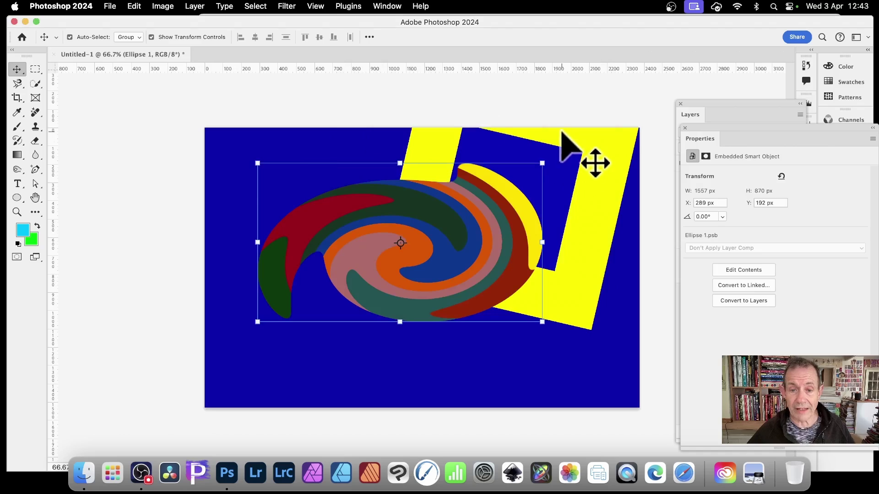